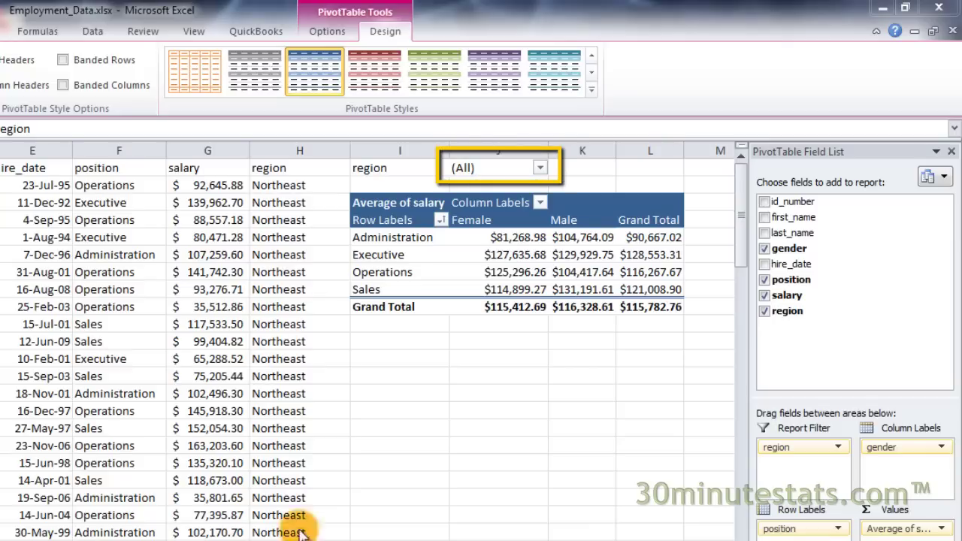
# - Filter the pivot table by region to include only Midwest
pyautogui.click(543, 168)
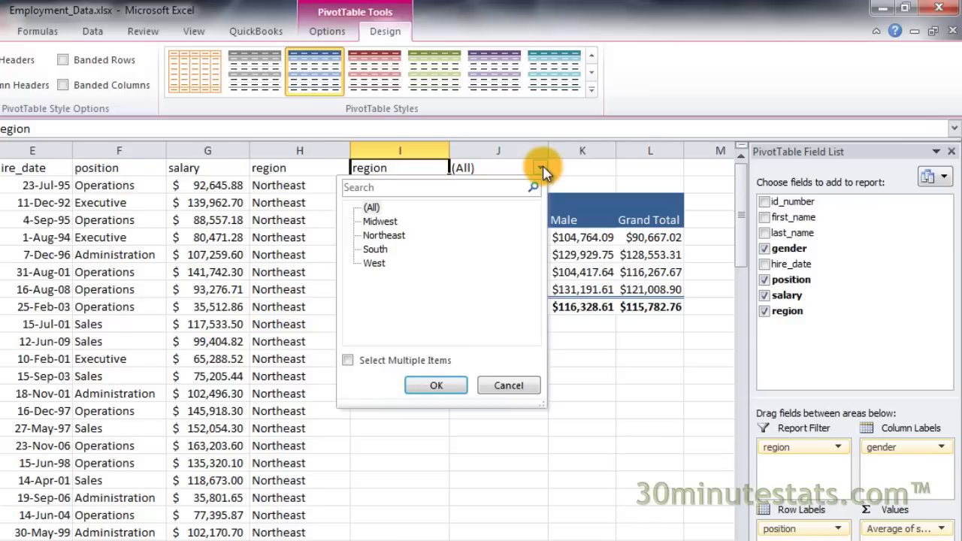
pyautogui.click(383, 222)
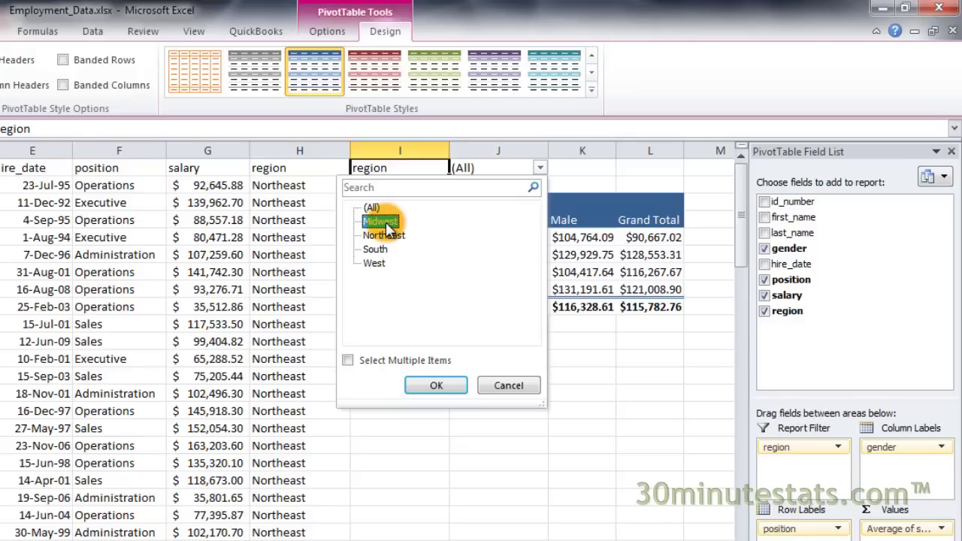
pyautogui.click(445, 386)
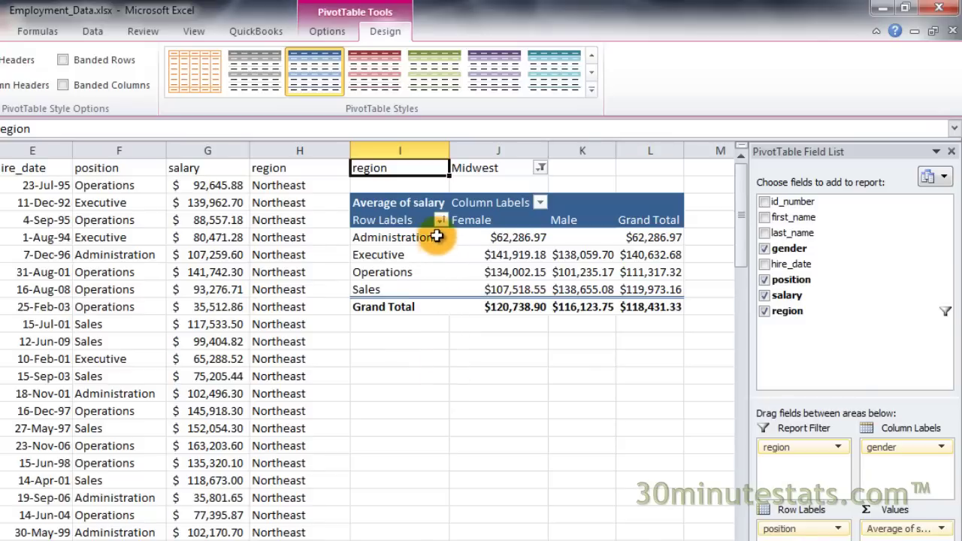
# - Allow multiple selections in the pivot table's region filter and include Northeast along with Midwest
pyautogui.click(541, 168)
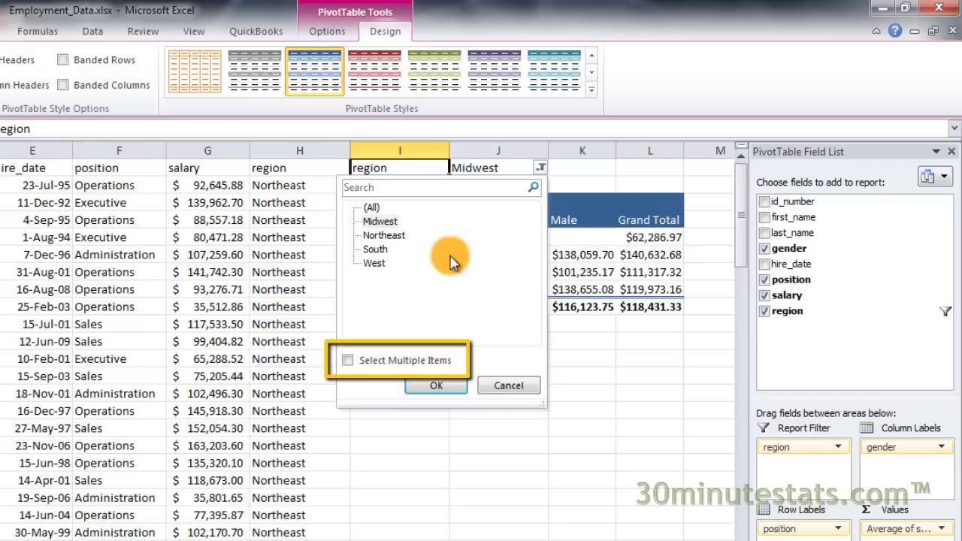
pyautogui.click(347, 361)
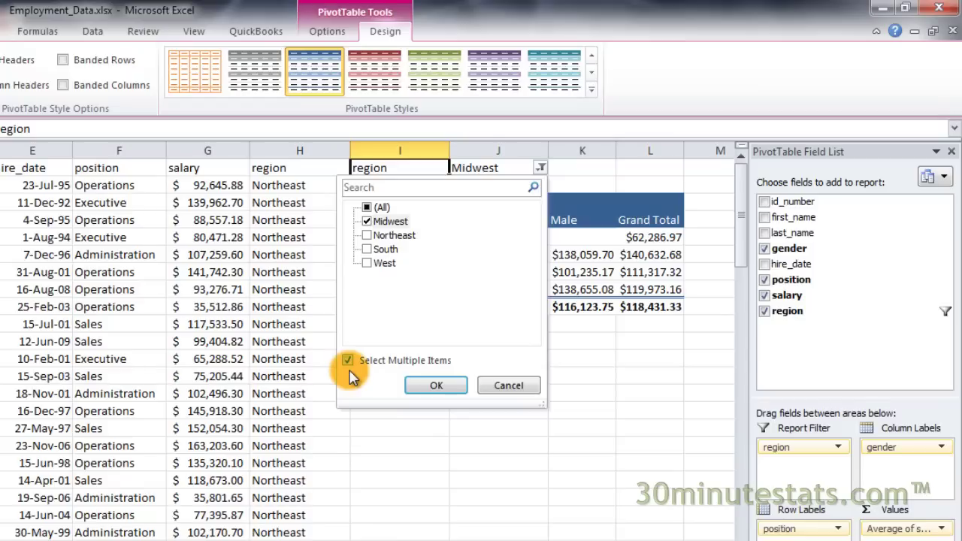
pyautogui.click(366, 236)
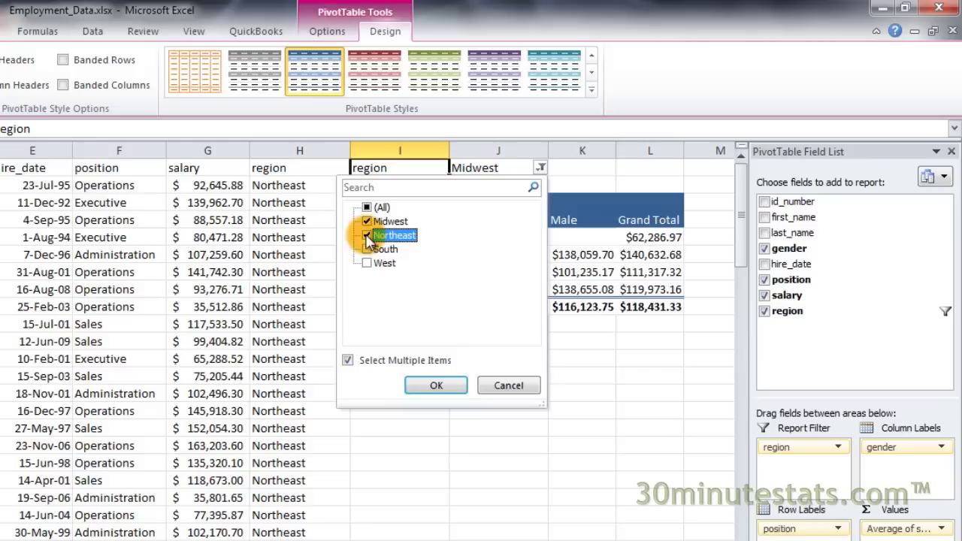
pyautogui.click(436, 386)
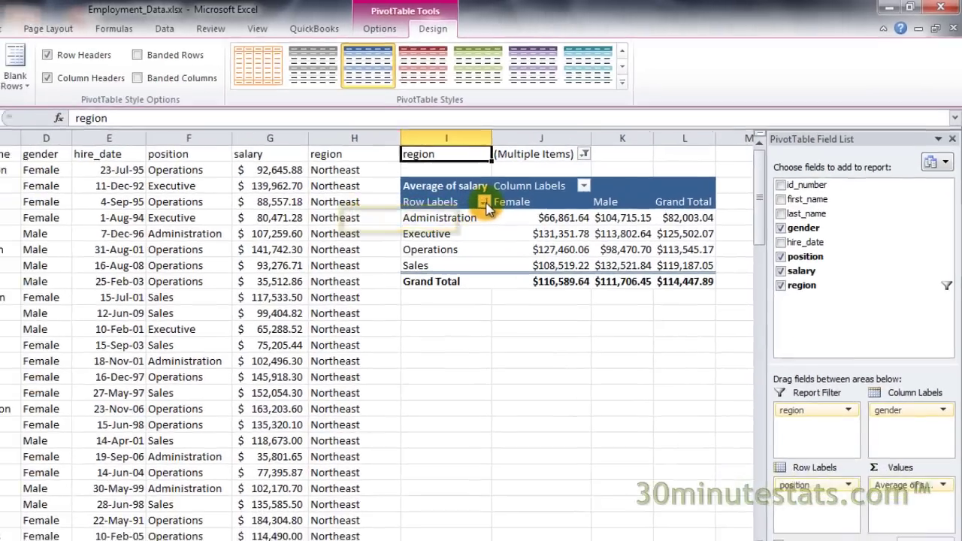
# - Filter the pivot table's position rows to exclude Administration and Executive
pyautogui.click(454, 215)
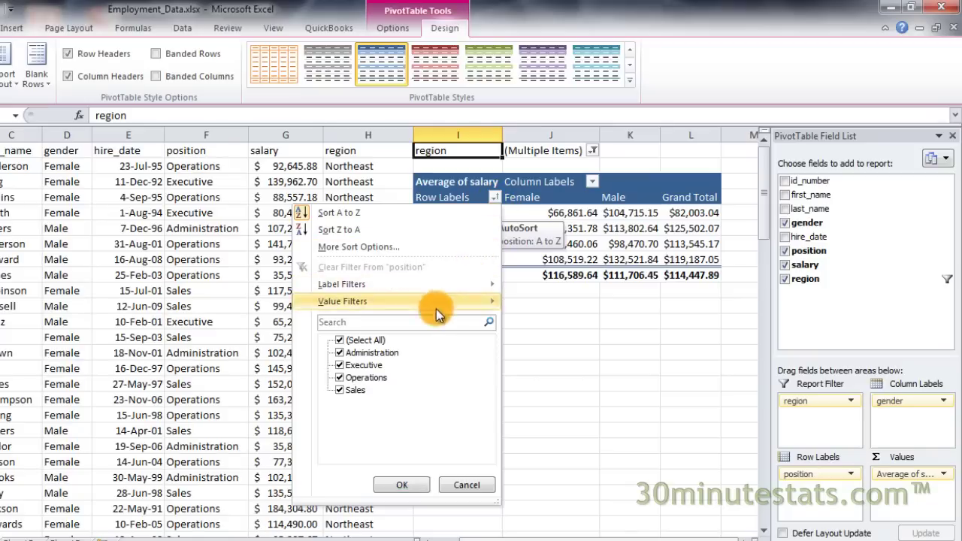
pyautogui.click(339, 353)
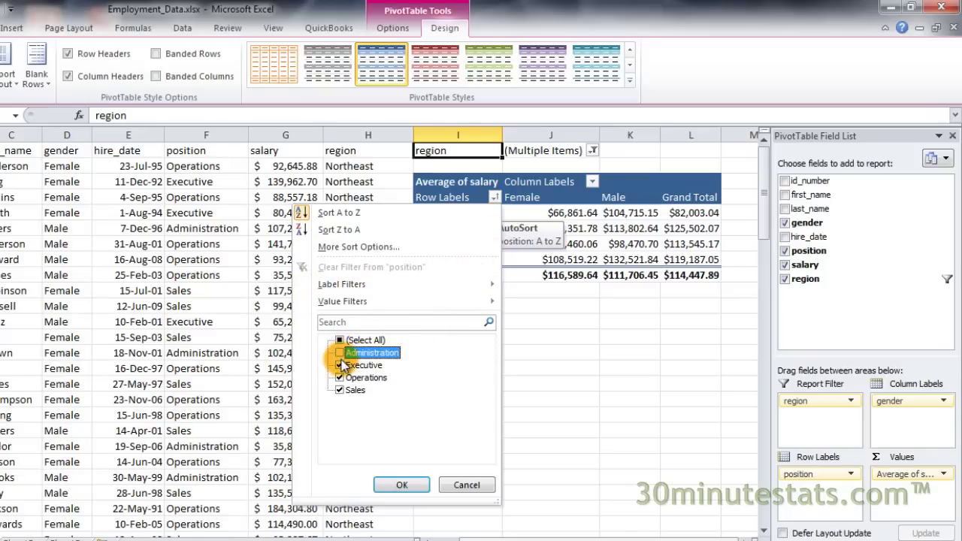
pyautogui.click(339, 365)
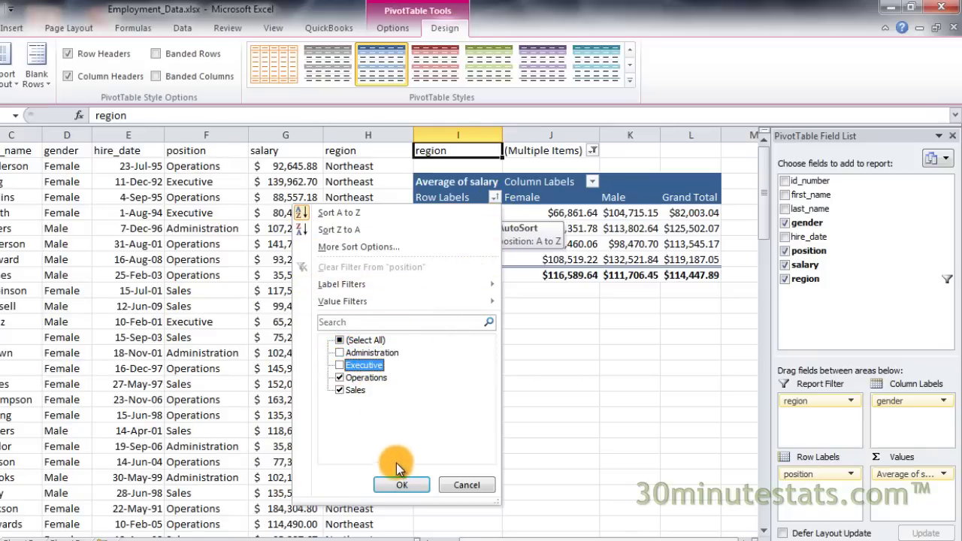
pyautogui.click(402, 487)
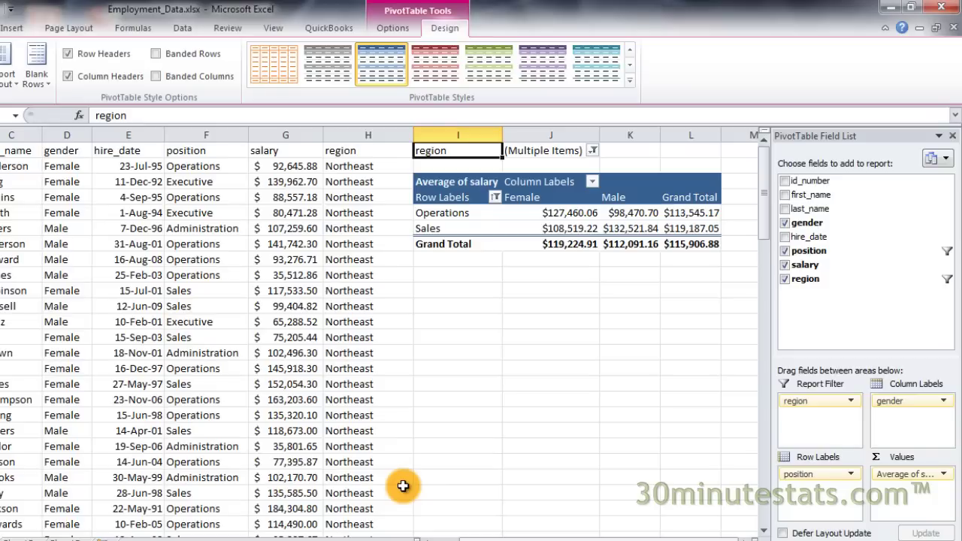
# - Include Administration and Executive again in the pivot table's position row filter
pyautogui.click(496, 197)
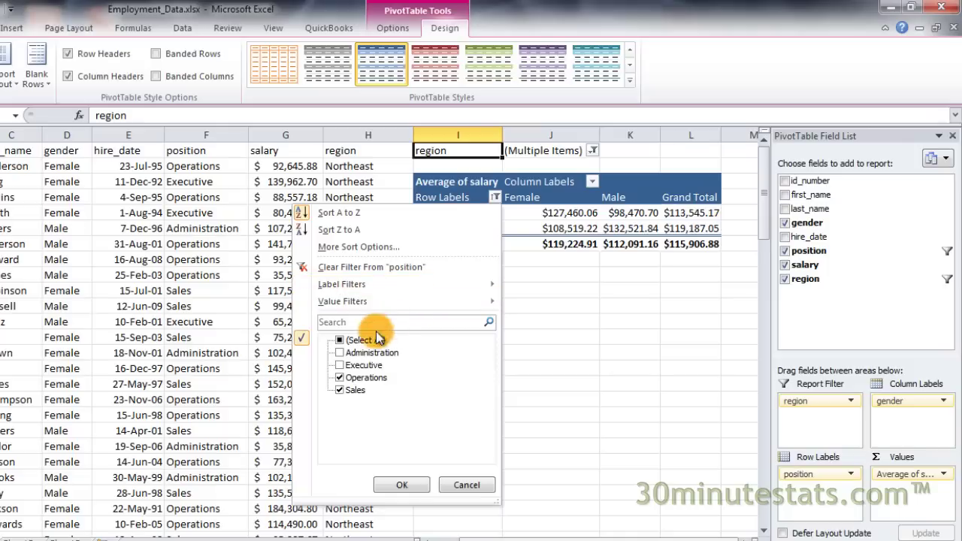
pyautogui.click(339, 353)
pyautogui.click(340, 365)
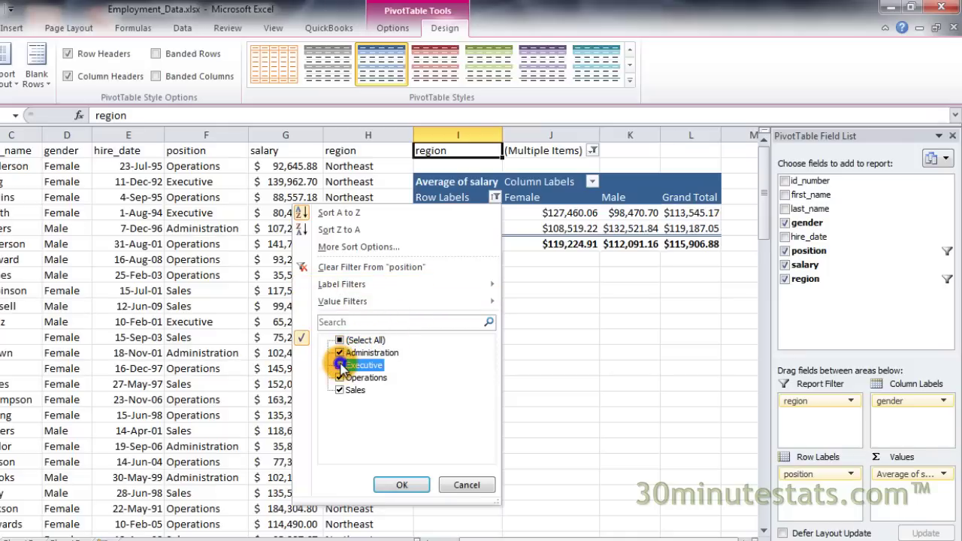
pyautogui.click(394, 483)
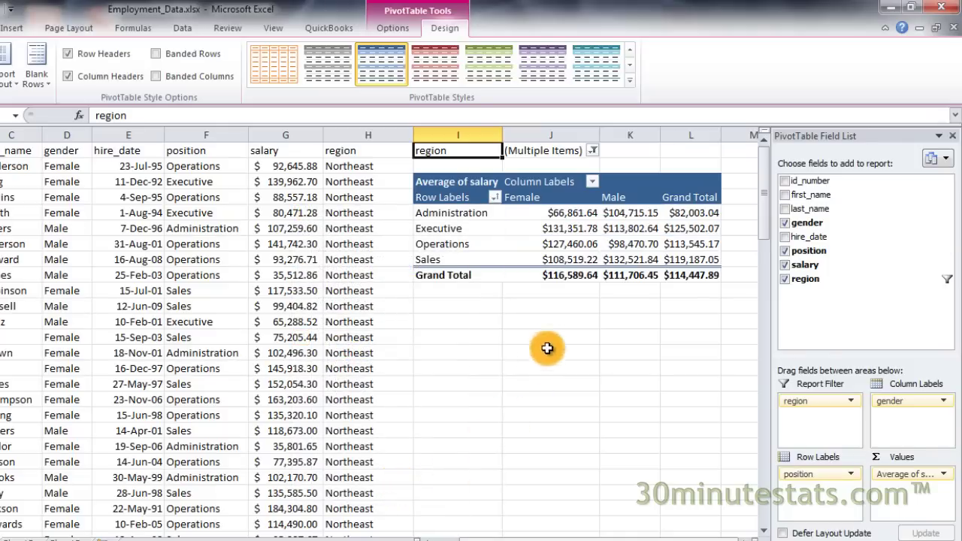
# - Add South and West to the region filter so the pivot table covers all regions
pyautogui.click(593, 150)
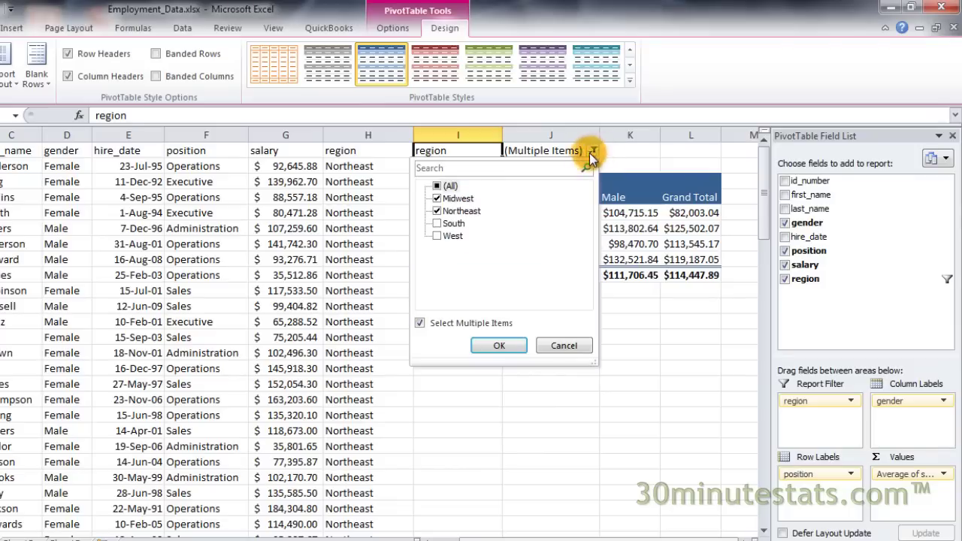
pyautogui.click(438, 225)
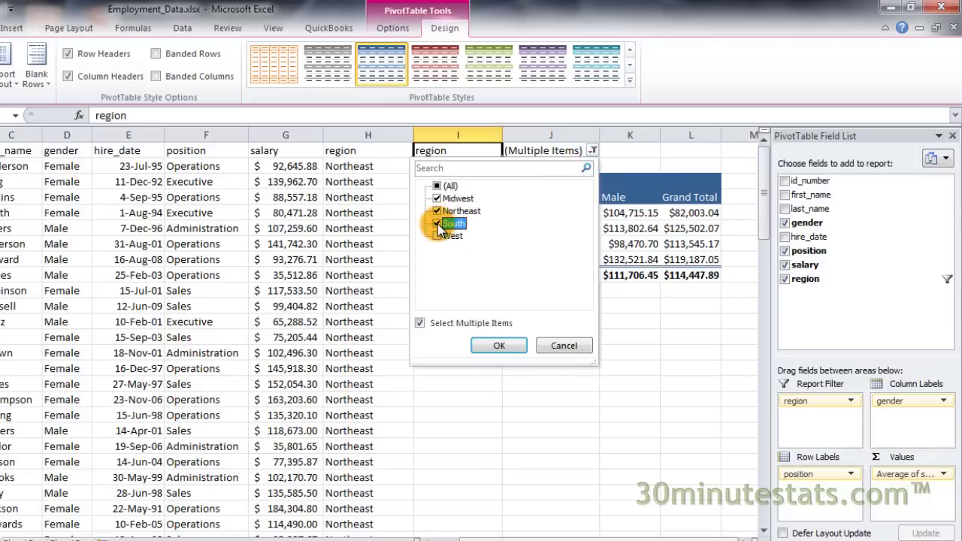
pyautogui.click(439, 236)
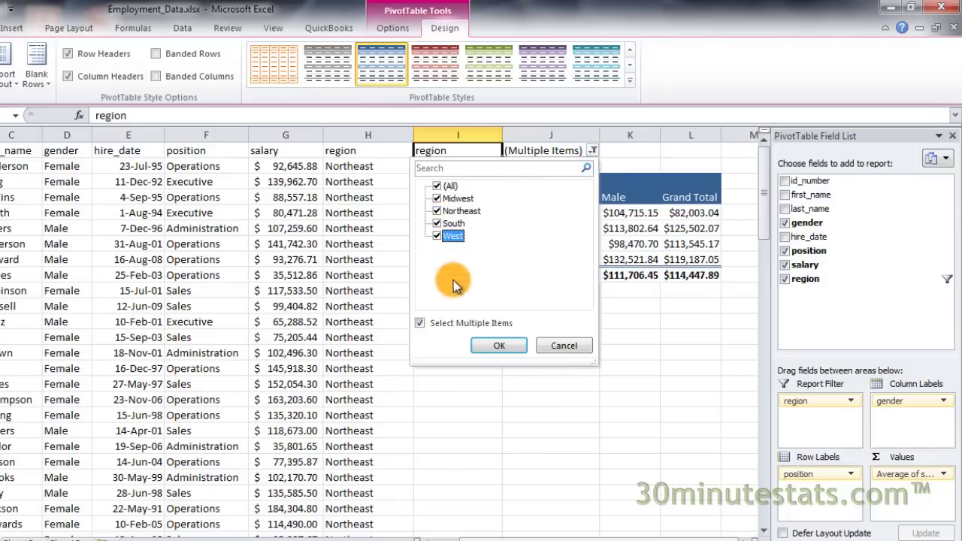
pyautogui.click(481, 342)
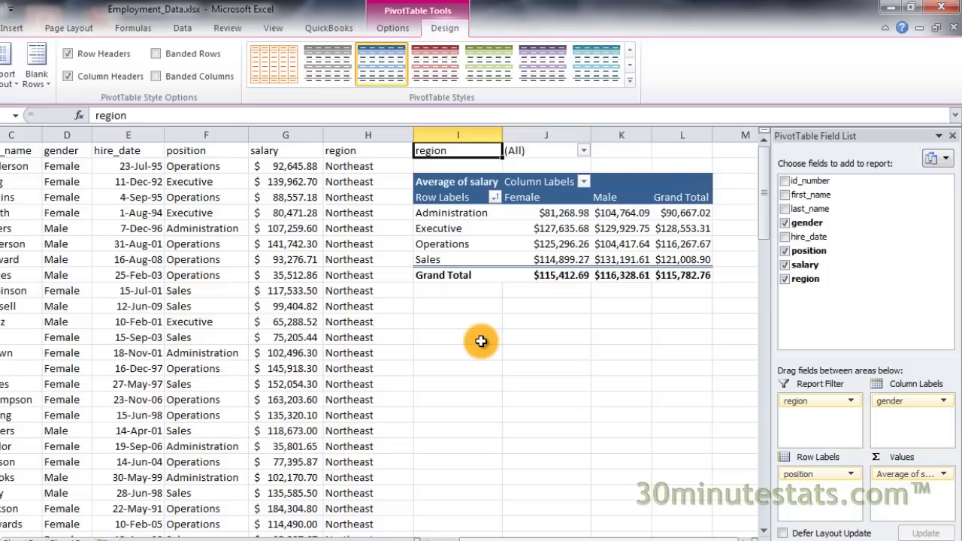
# - Sort both the position row labels and the gender column labels of the pivot table from Z to A
pyautogui.click(495, 197)
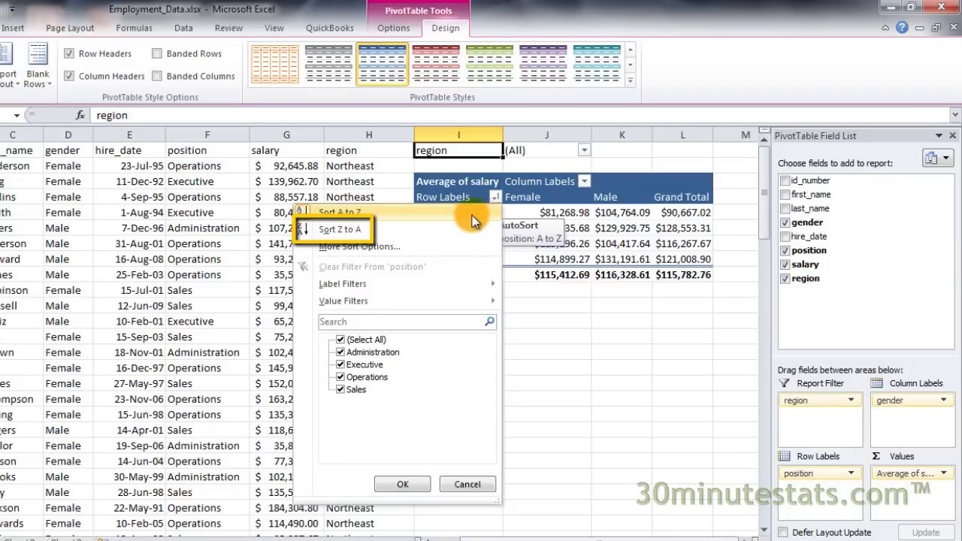
pyautogui.click(387, 231)
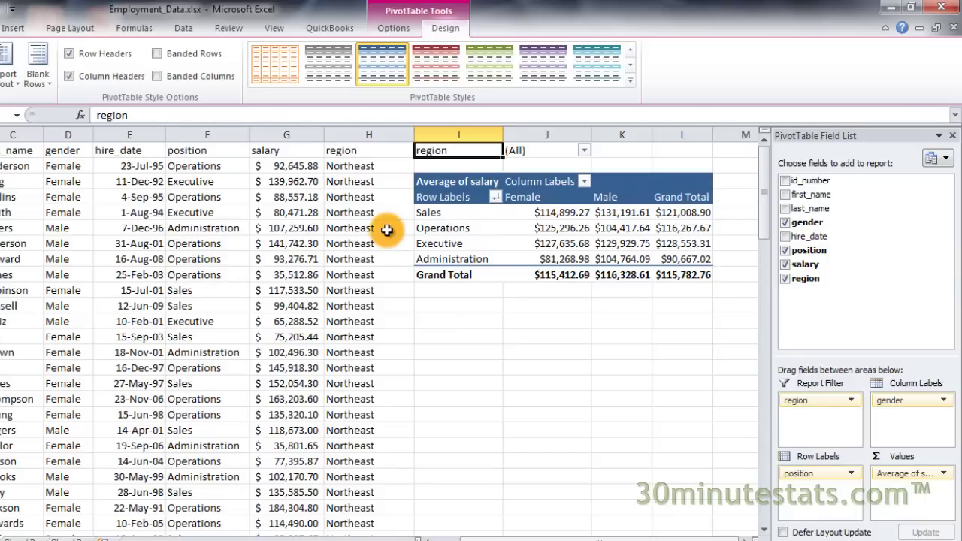
pyautogui.click(585, 182)
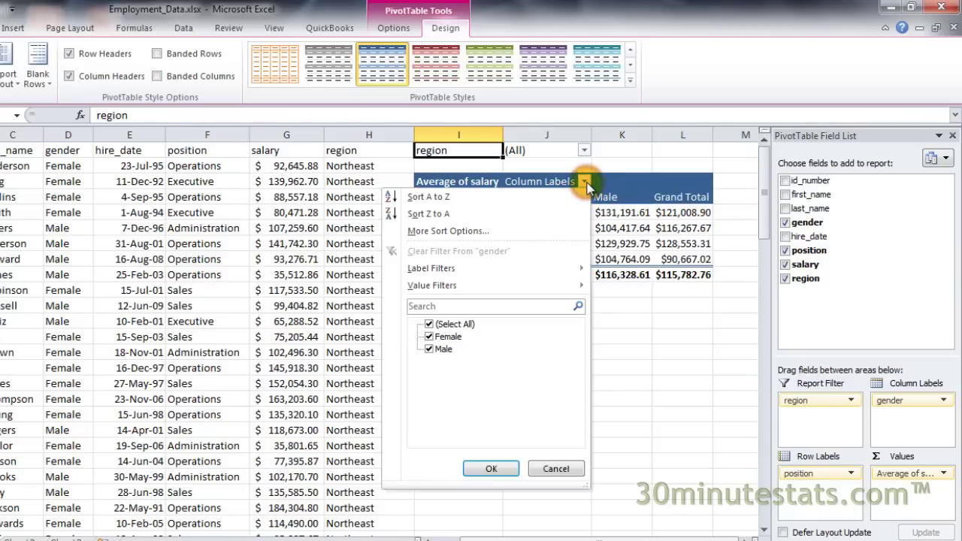
pyautogui.click(447, 211)
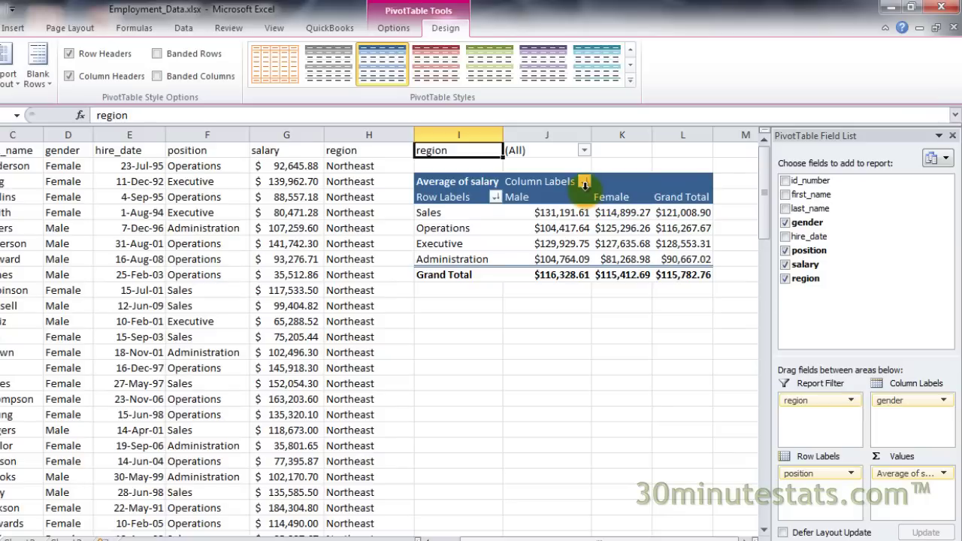
# - Sort the pivot table's position rows in descending order by Average of salary
pyautogui.click(494, 198)
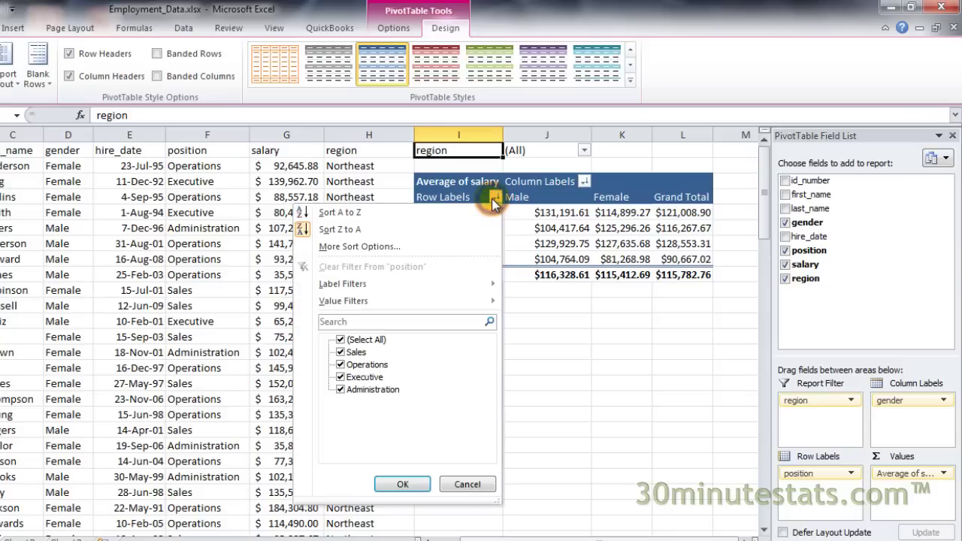
pyautogui.click(423, 247)
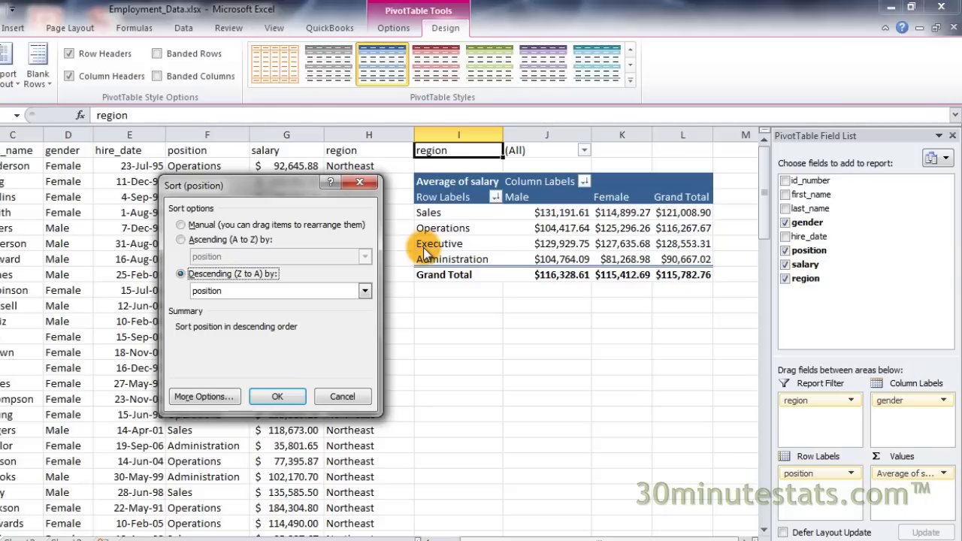
pyautogui.click(366, 291)
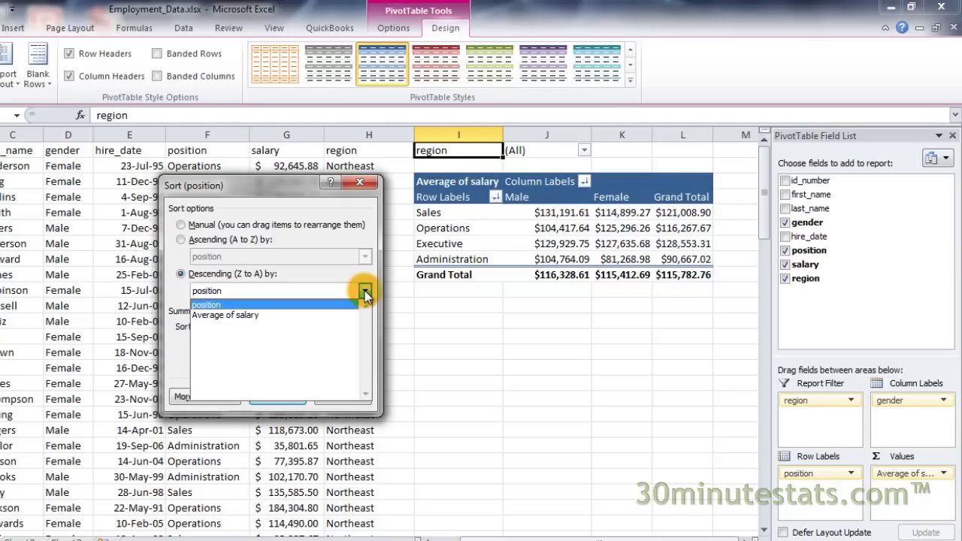
pyautogui.click(254, 316)
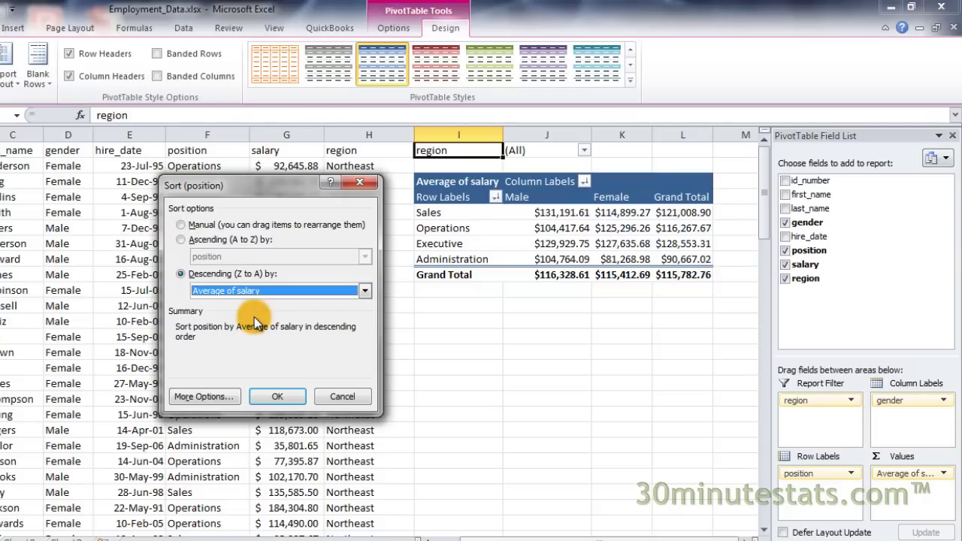
pyautogui.click(275, 394)
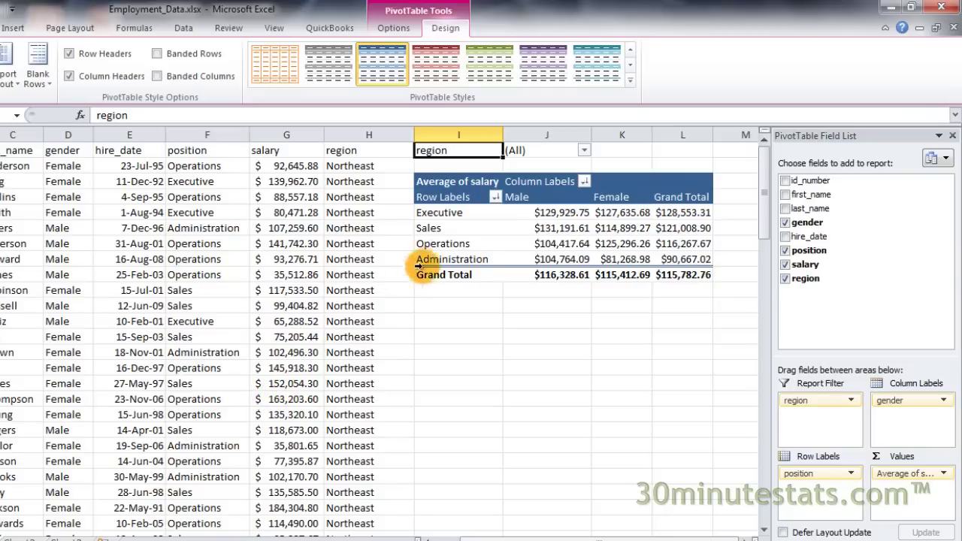
# - Base the position rows' descending salary sort on the values in the Female column, cells $K$5:$K$8, instead of the Grand Total
pyautogui.click(495, 197)
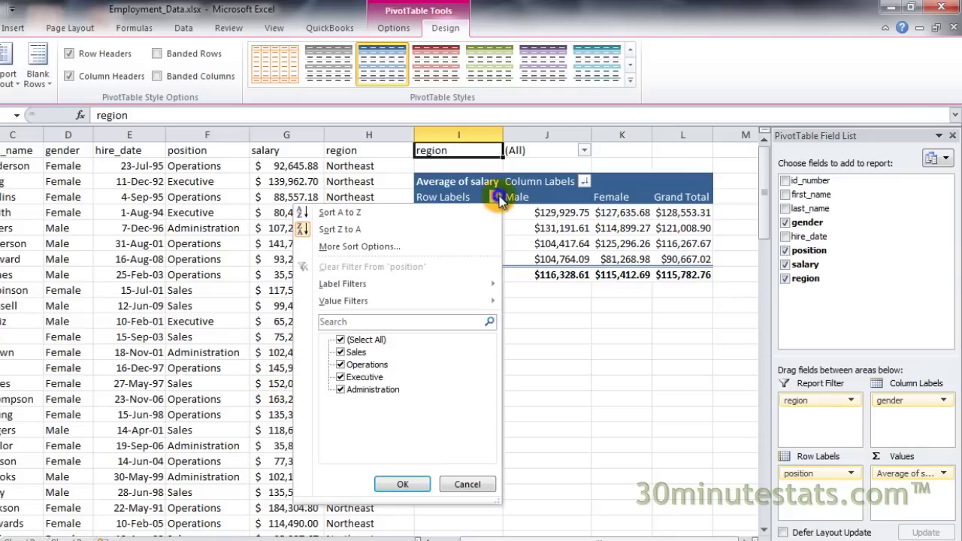
pyautogui.click(385, 247)
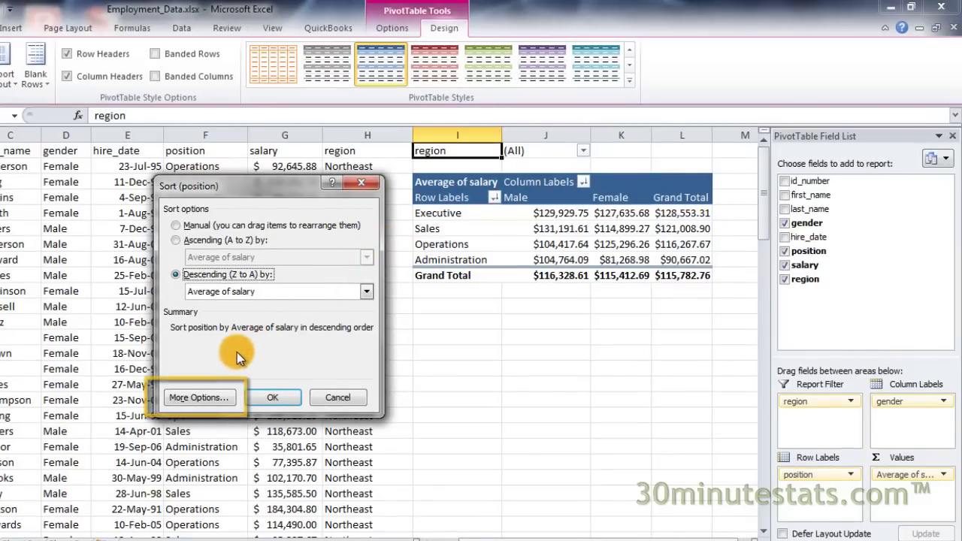
pyautogui.click(198, 397)
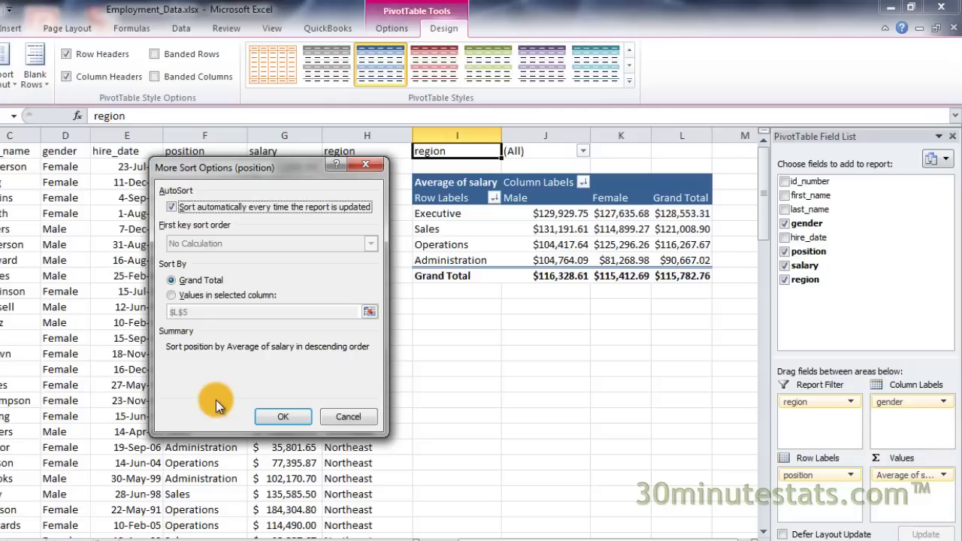
pyautogui.click(172, 295)
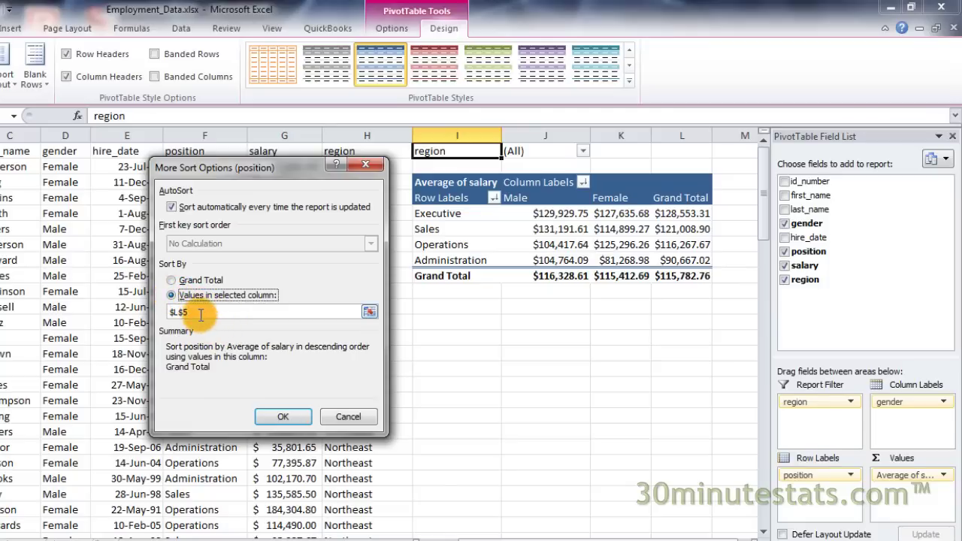
pyautogui.click(167, 314)
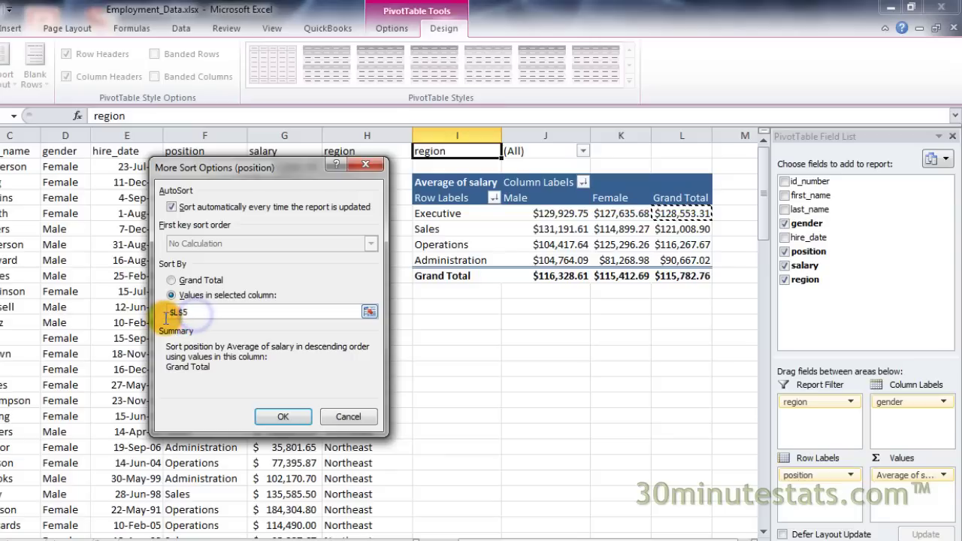
pyautogui.doubleClick(164, 316)
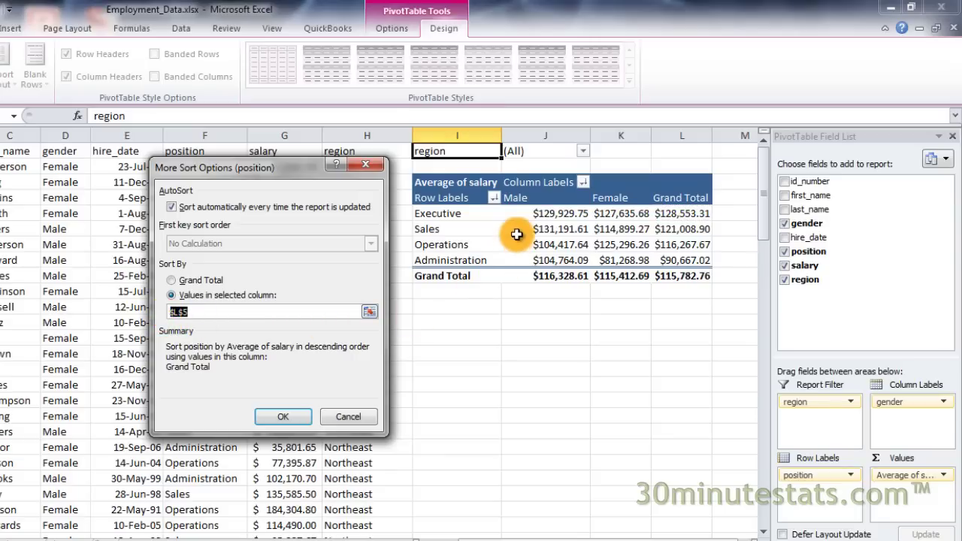
pyautogui.moveTo(614, 211); pyautogui.dragTo(612, 260)
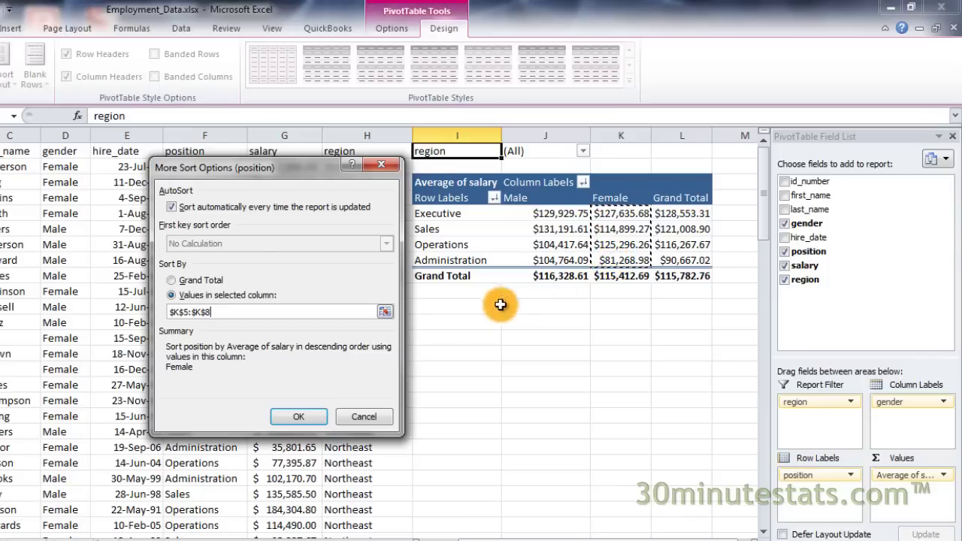
pyautogui.click(307, 417)
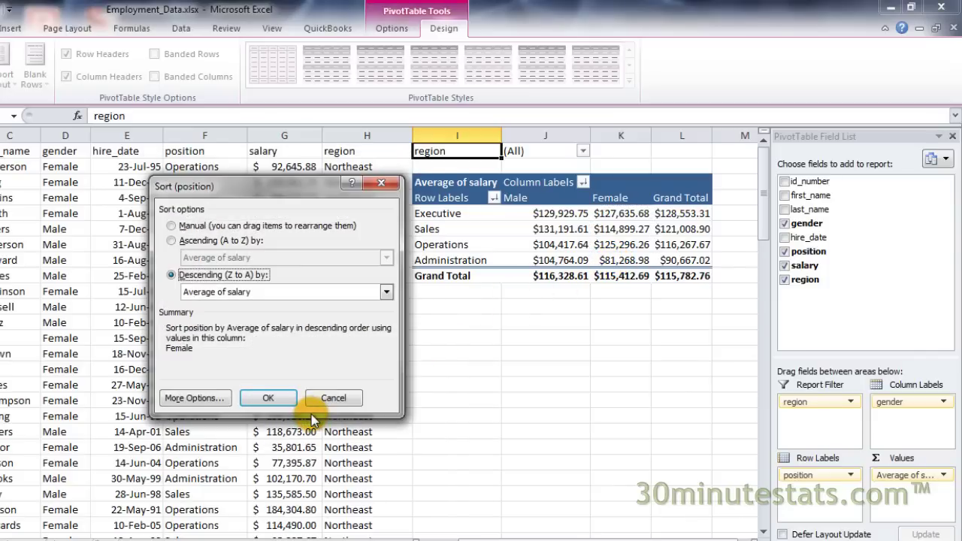
pyautogui.click(270, 398)
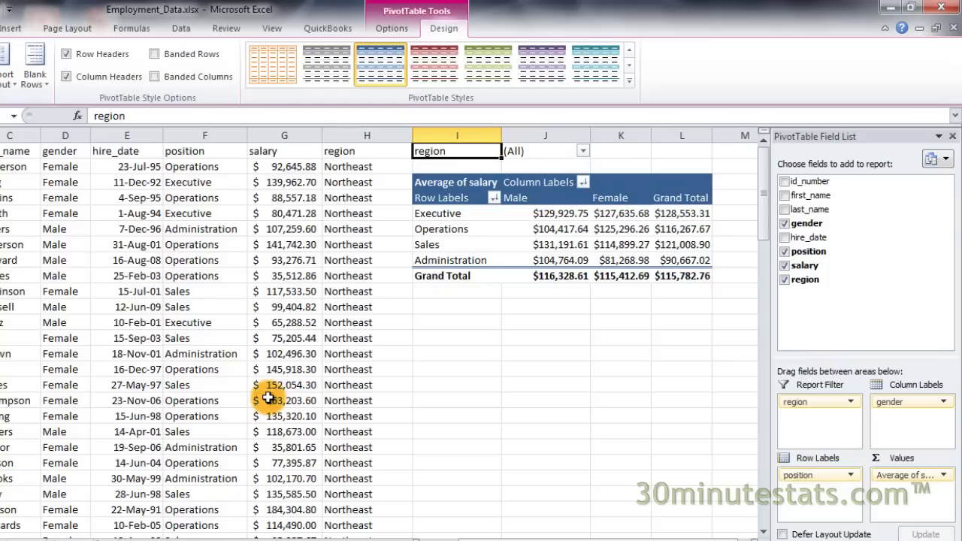